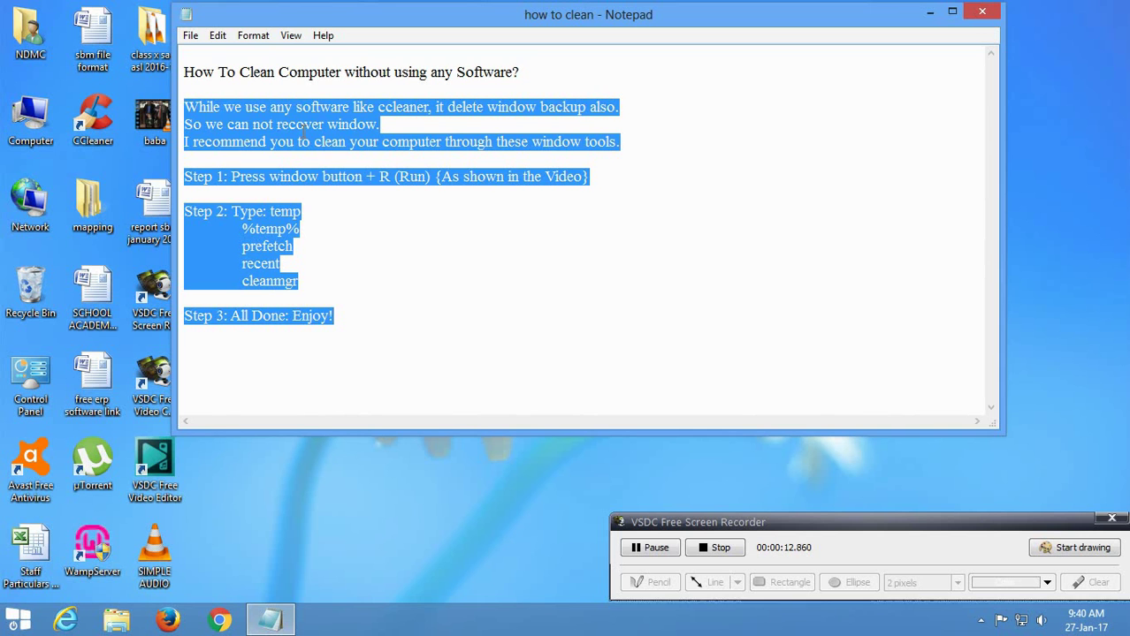
Step: Highlight the three introductory lines and the Step 1 line of the cleaning notes, one after another
click(302, 132)
drag(184, 108, 625, 106)
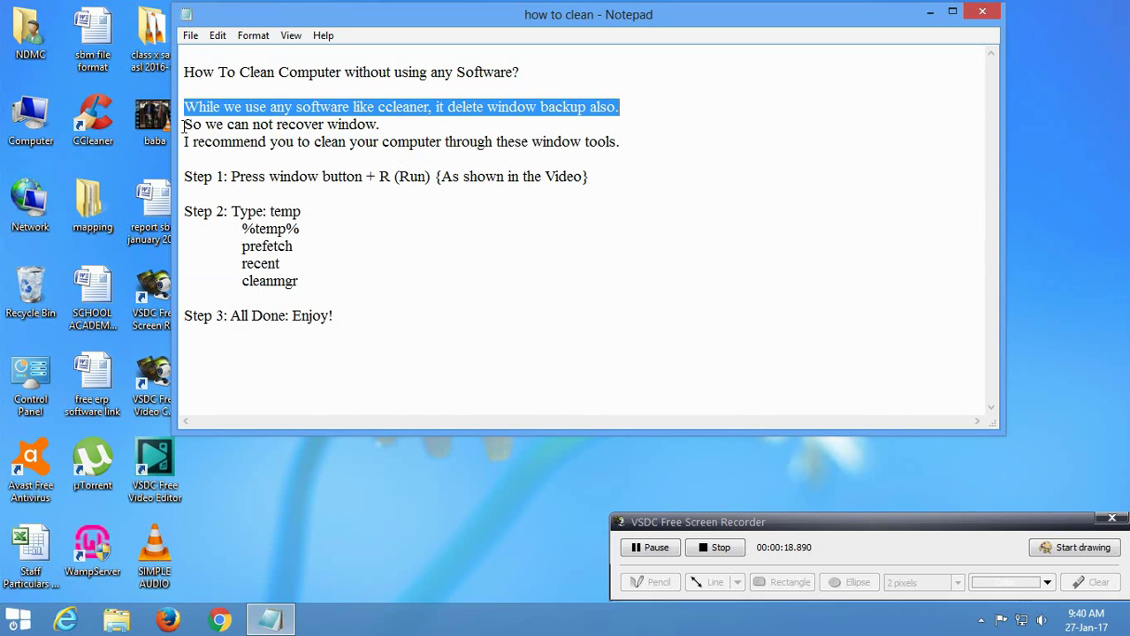
drag(184, 127, 389, 124)
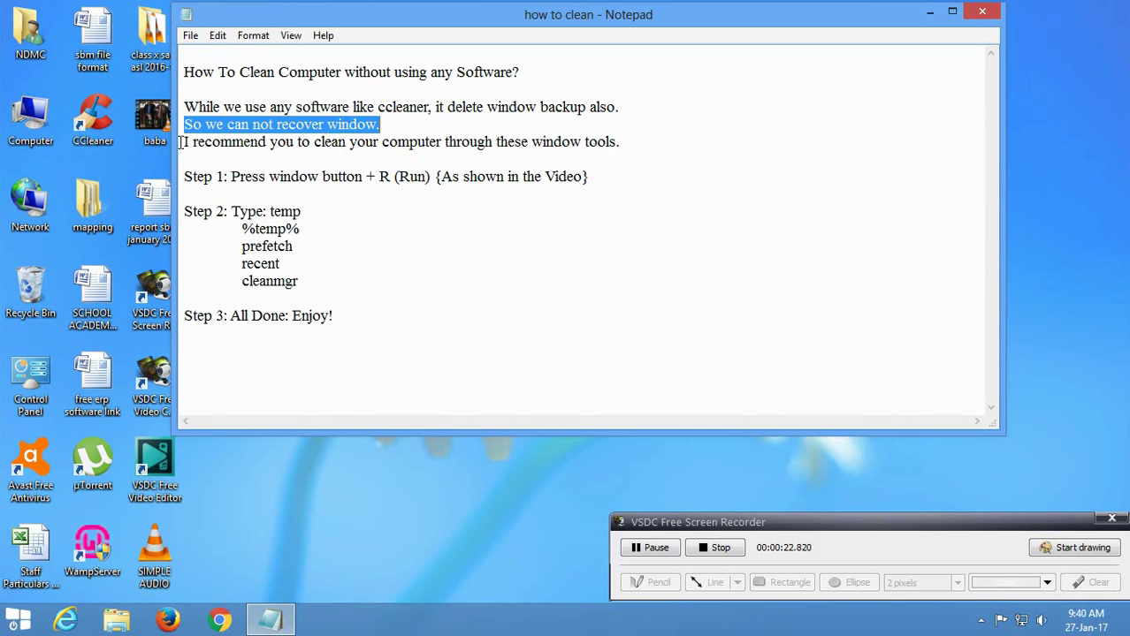
drag(182, 142, 646, 166)
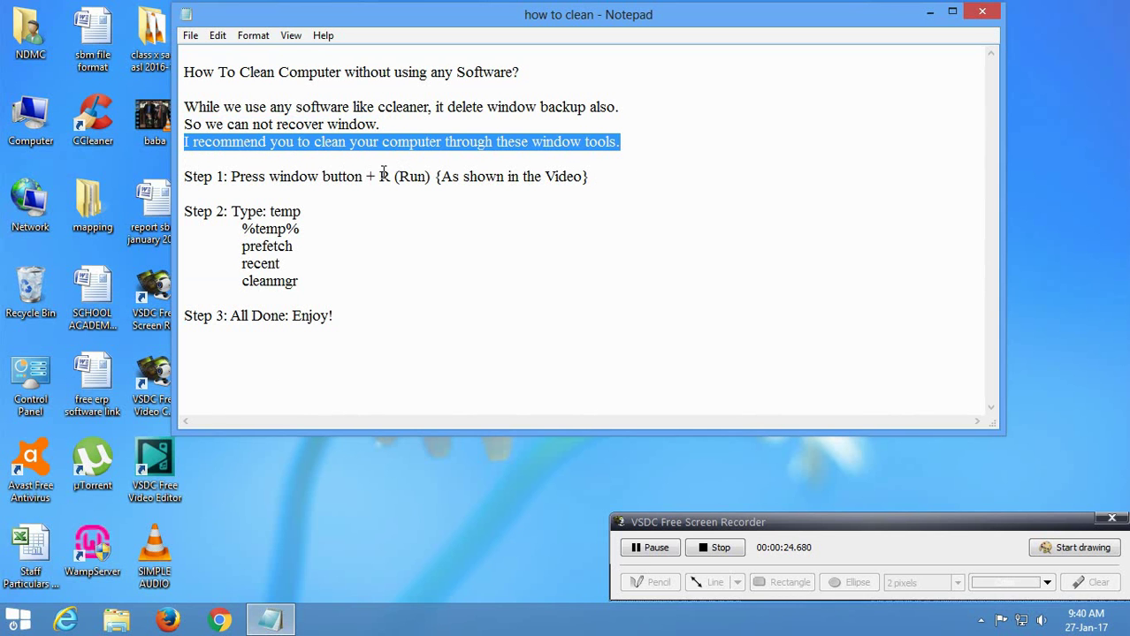
drag(184, 178, 576, 180)
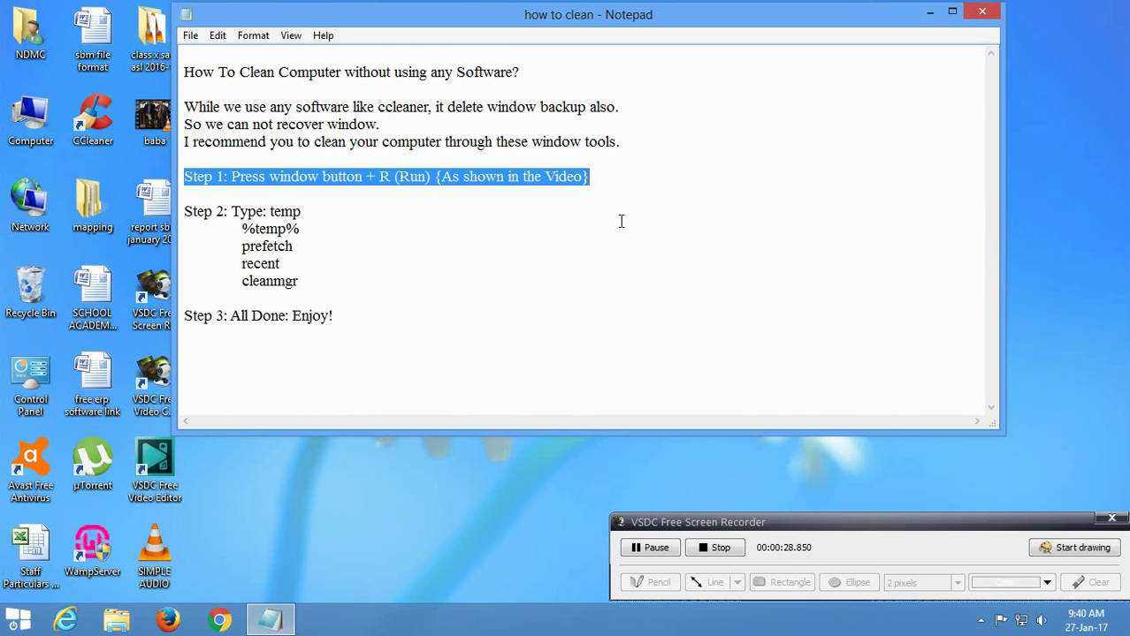
Step: Highlight temp in the notes' Step 2 and open the Windows Temp folder with the Run command temp
key(super+r)
drag(179, 451, 807, 146)
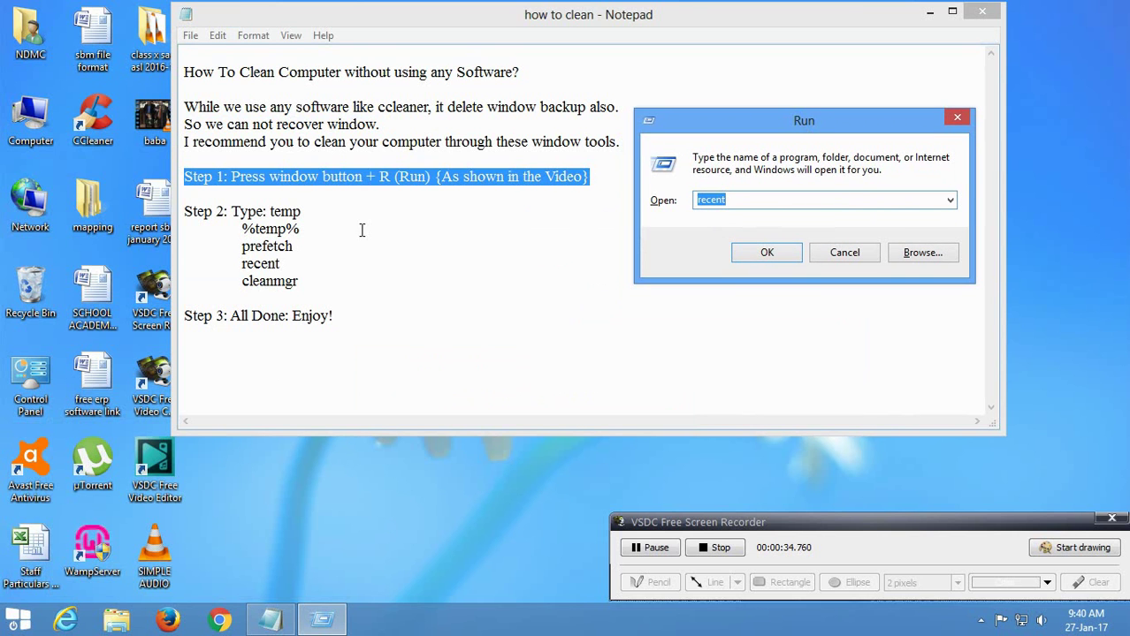
drag(268, 211, 301, 212)
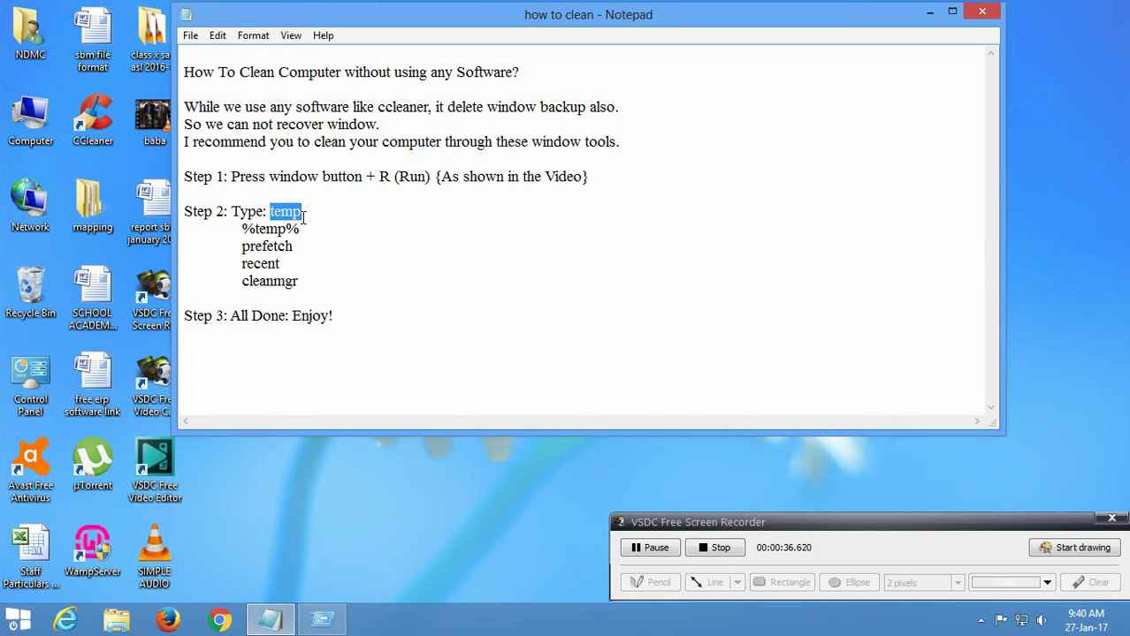
click(322, 619)
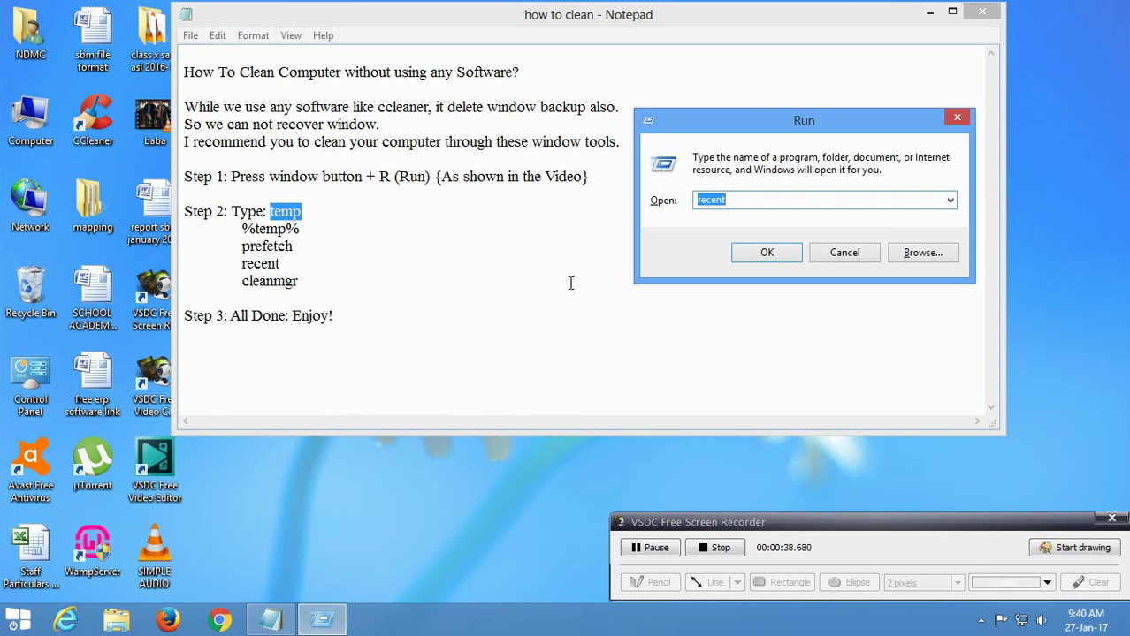
text(temp)
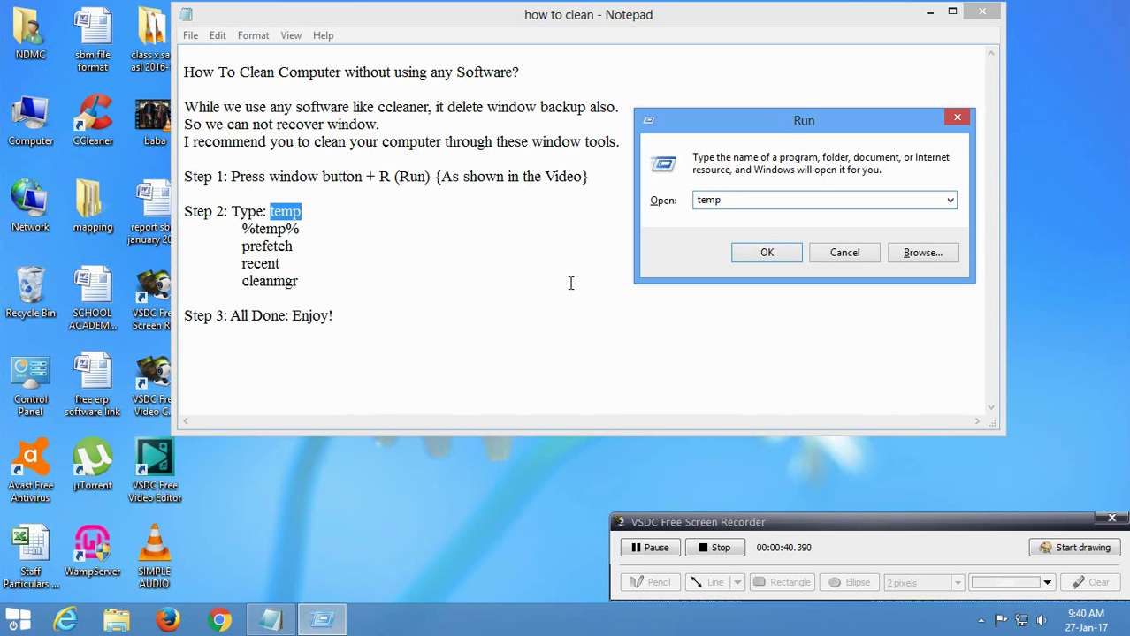
key(Return)
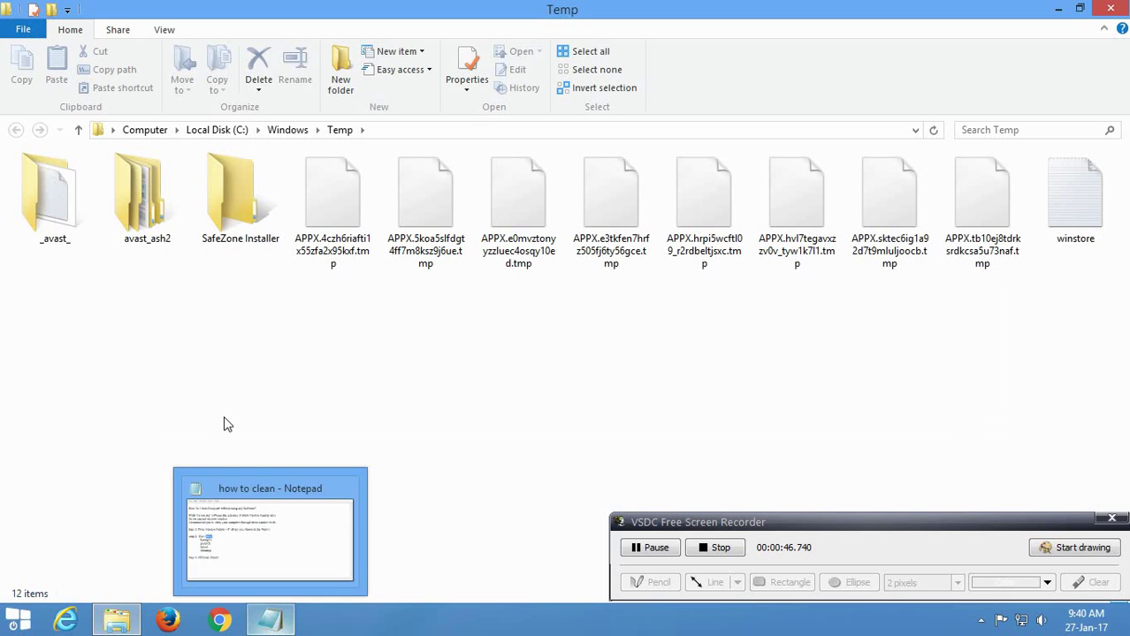
Step: Delete all items in the Windows Temp folder, skipping the protected SafeZone Installer folder, and close the folder window
drag(32, 309, 1062, 195)
right_click(1063, 196)
click(949, 463)
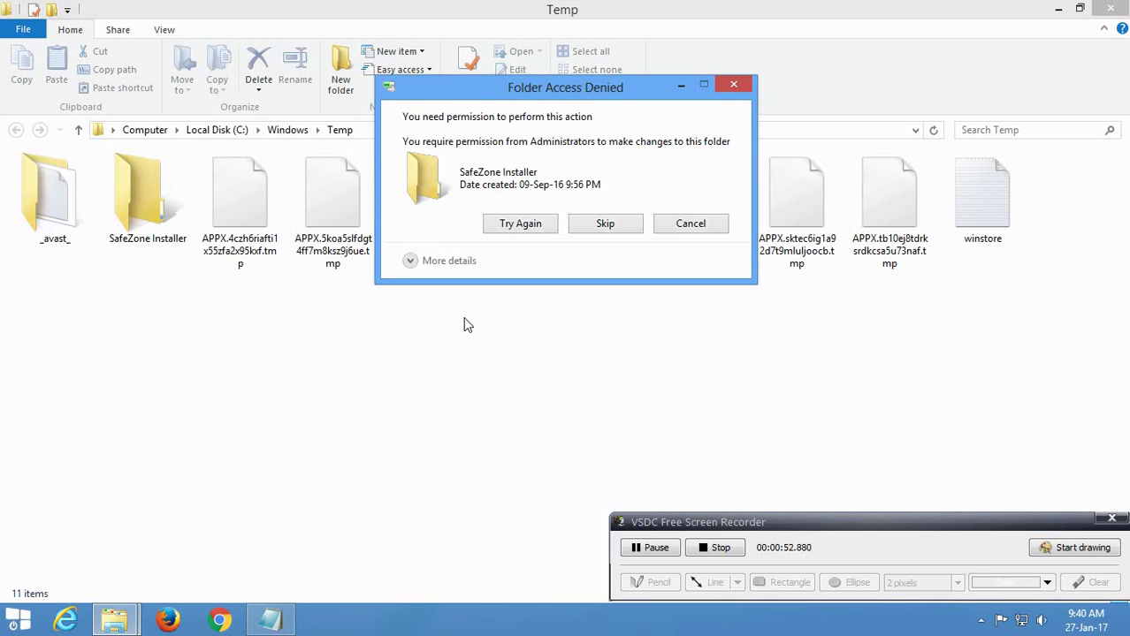
click(590, 227)
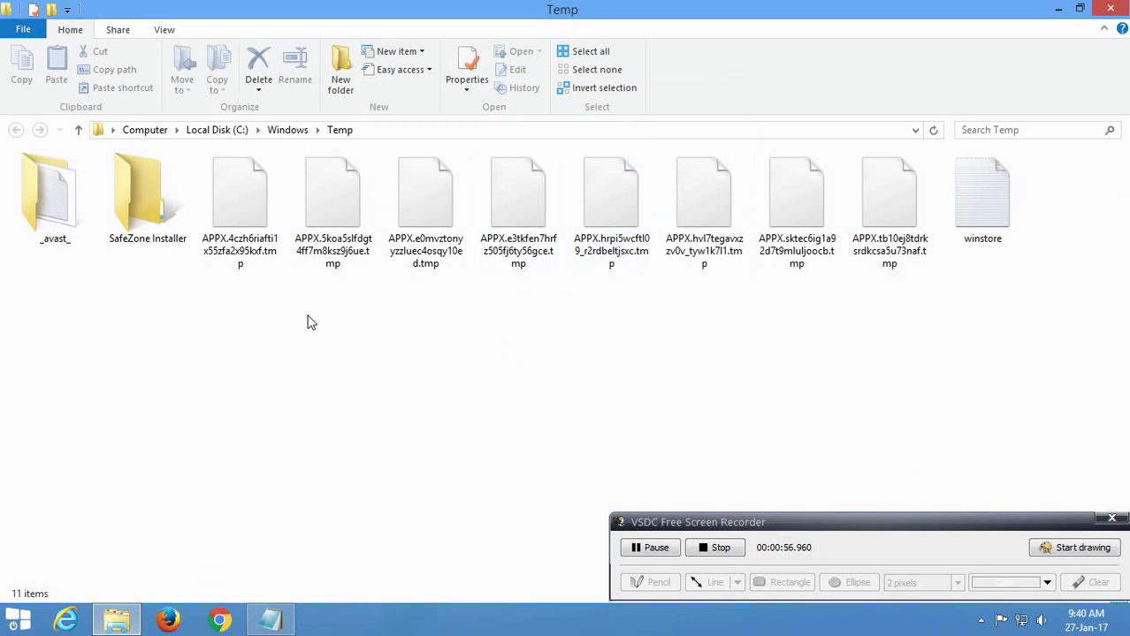
click(1109, 9)
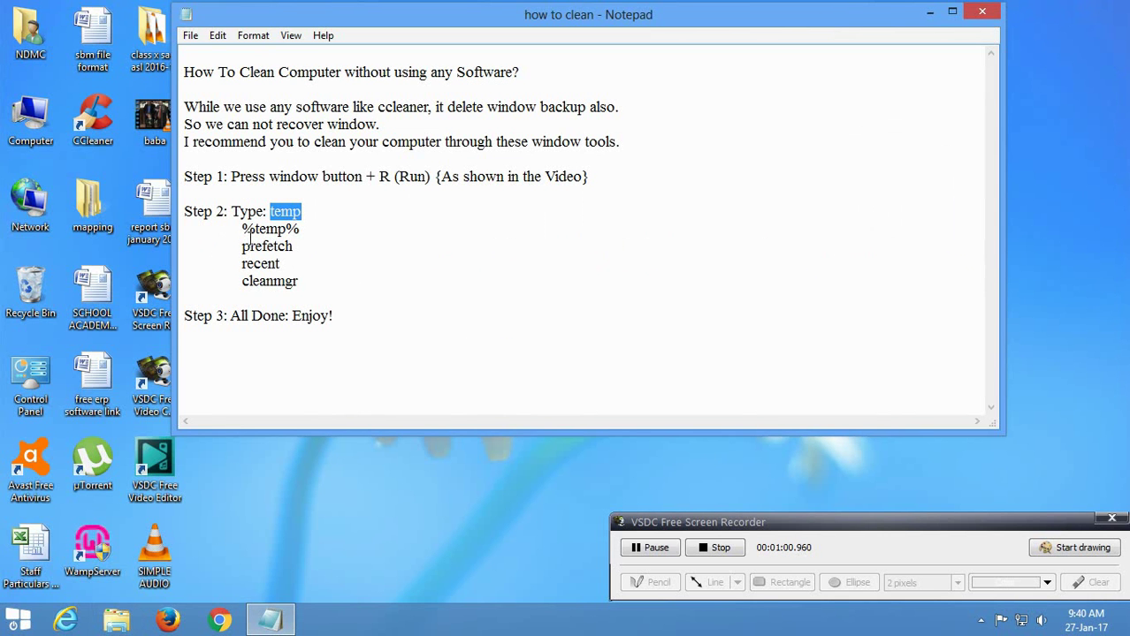
Step: Open the user account's local Temp folder with the Run command %temp%
key(super+r)
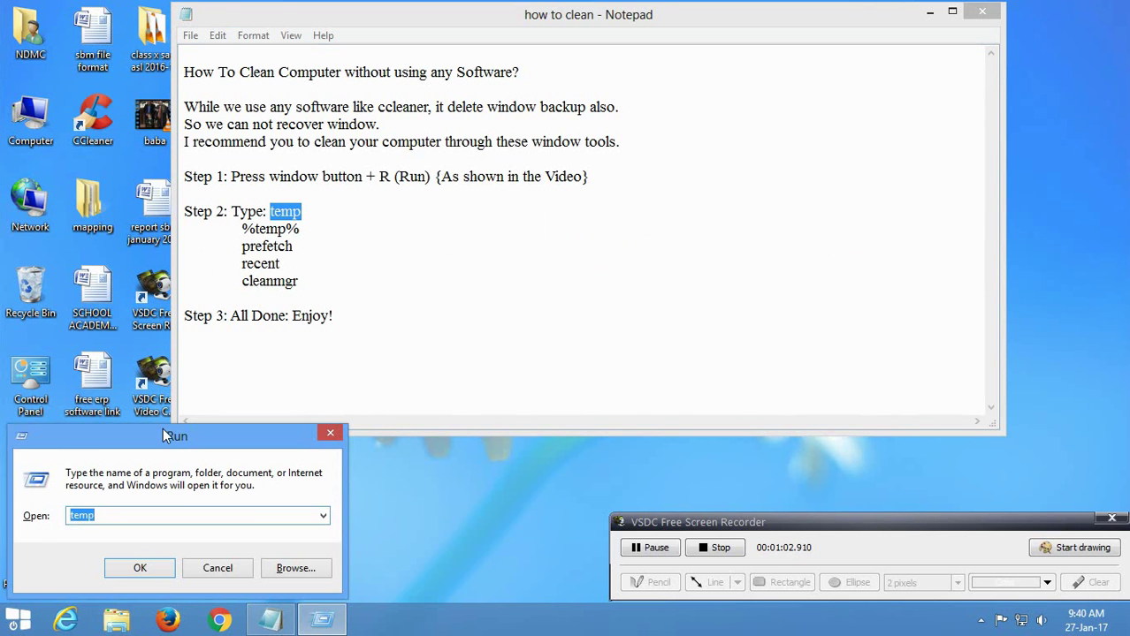
drag(166, 436, 793, 105)
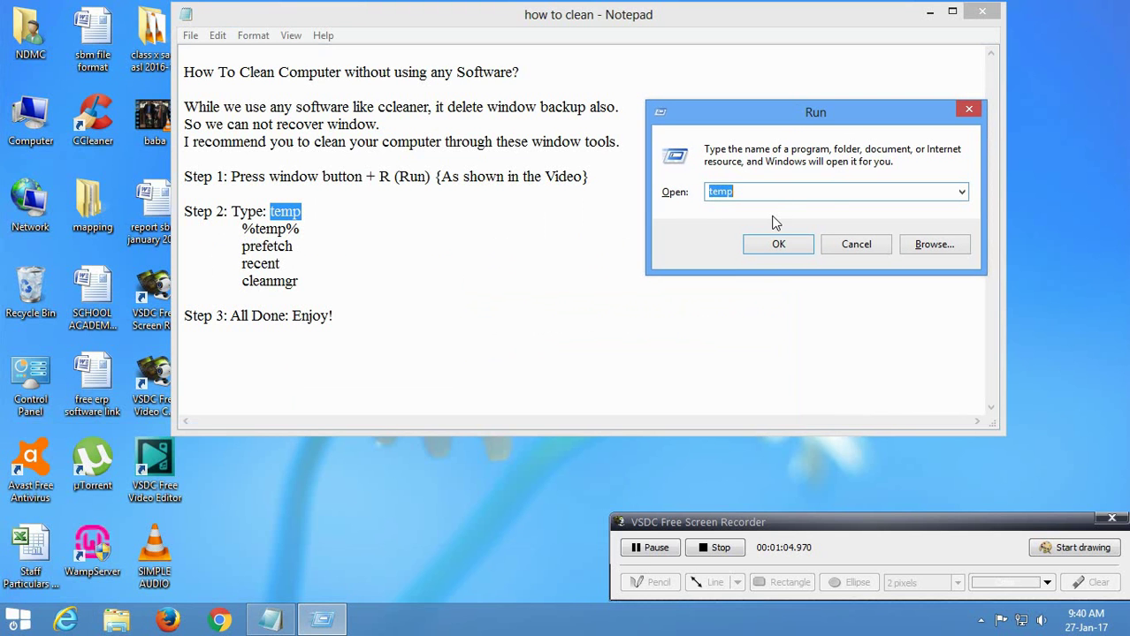
text(%)
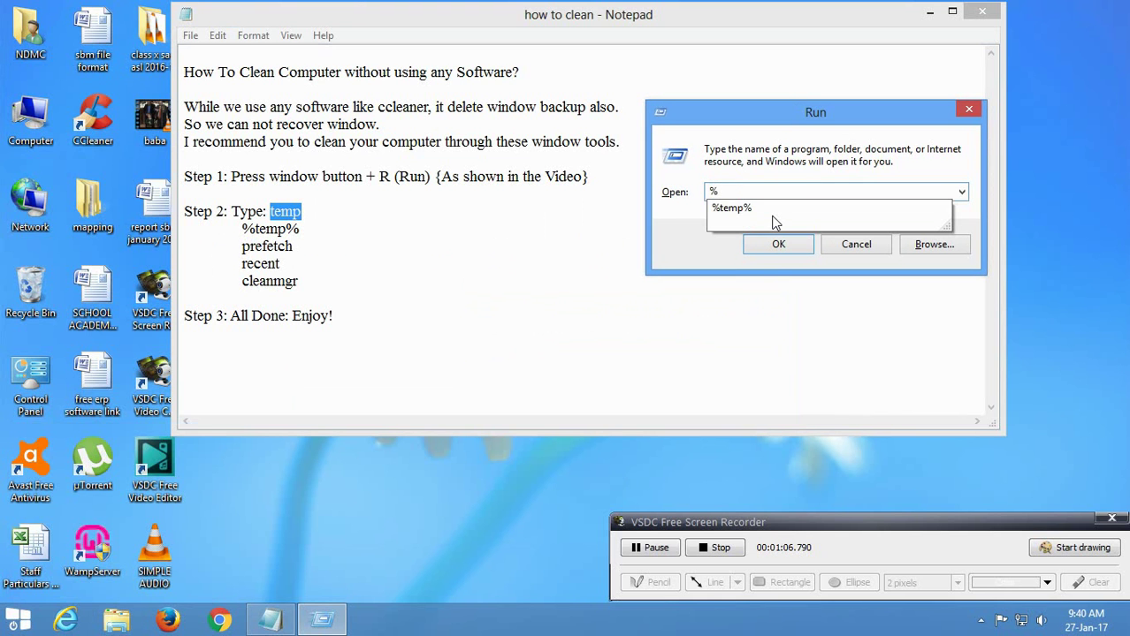
key(Down)
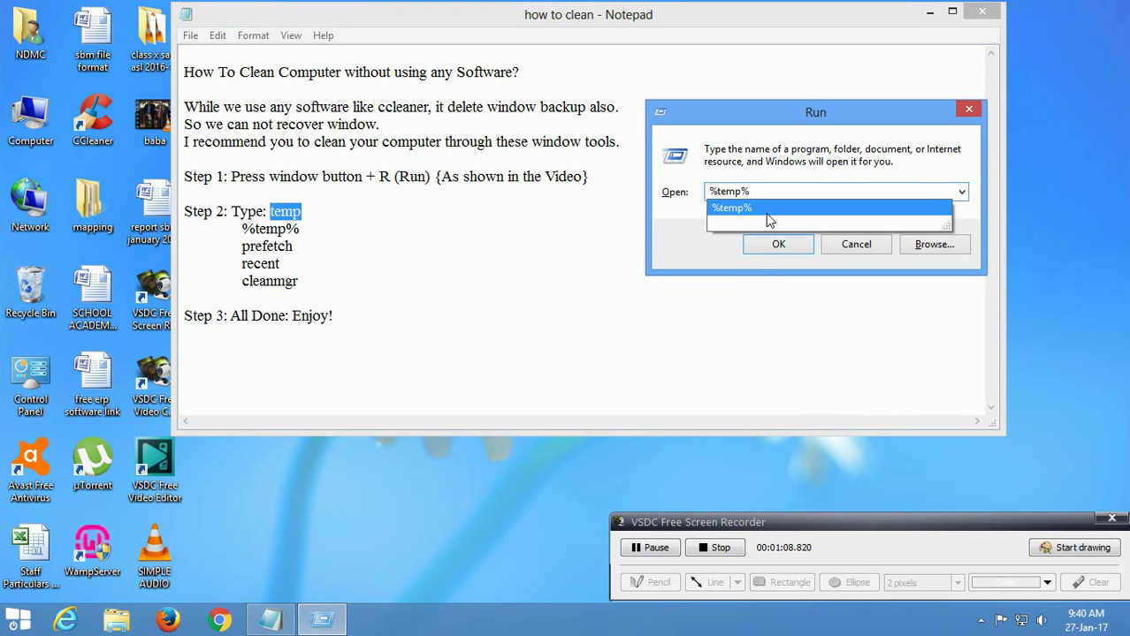
click(765, 214)
click(775, 252)
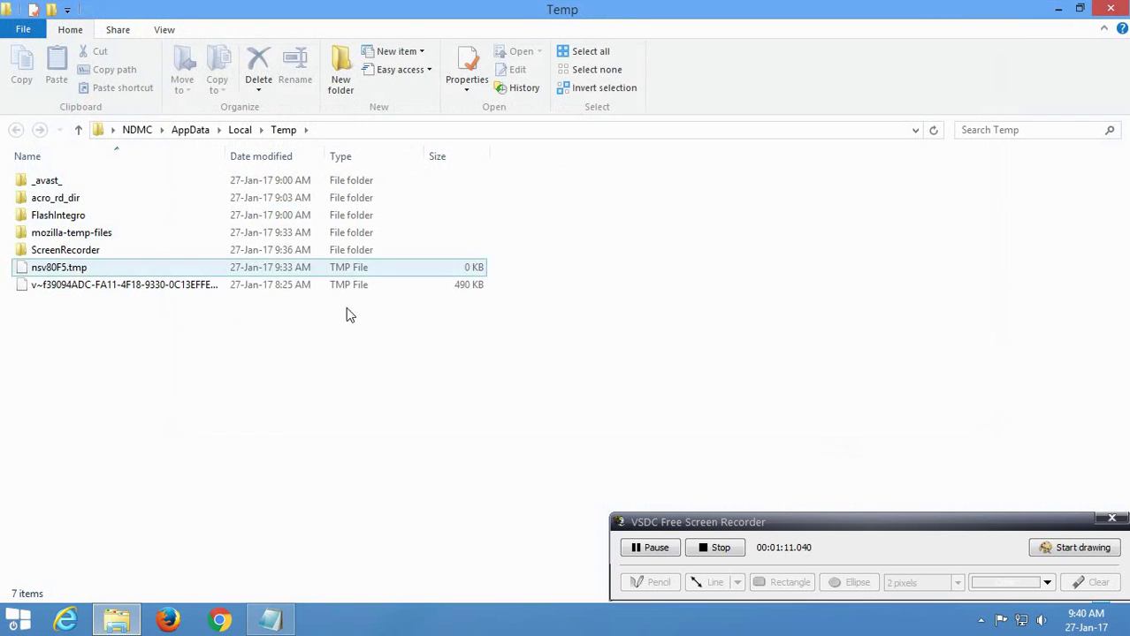
Step: Delete all items in the local Temp folder, skipping the TMP file that is in use, and close the folder window
drag(154, 366, 50, 212)
key(ctrl+a)
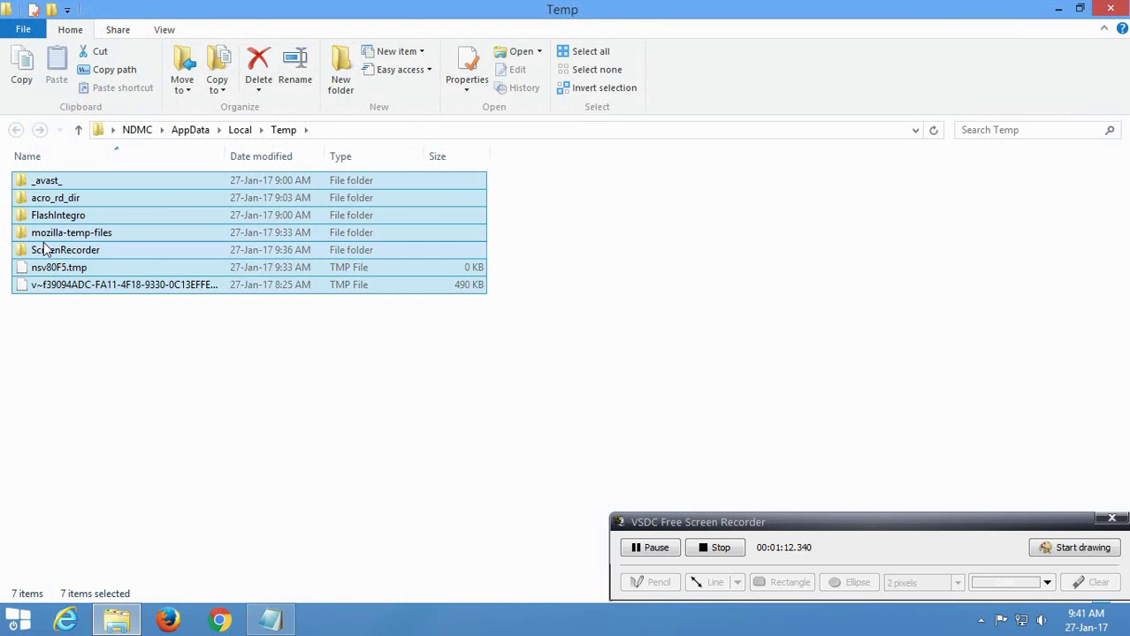
right_click(44, 241)
click(110, 547)
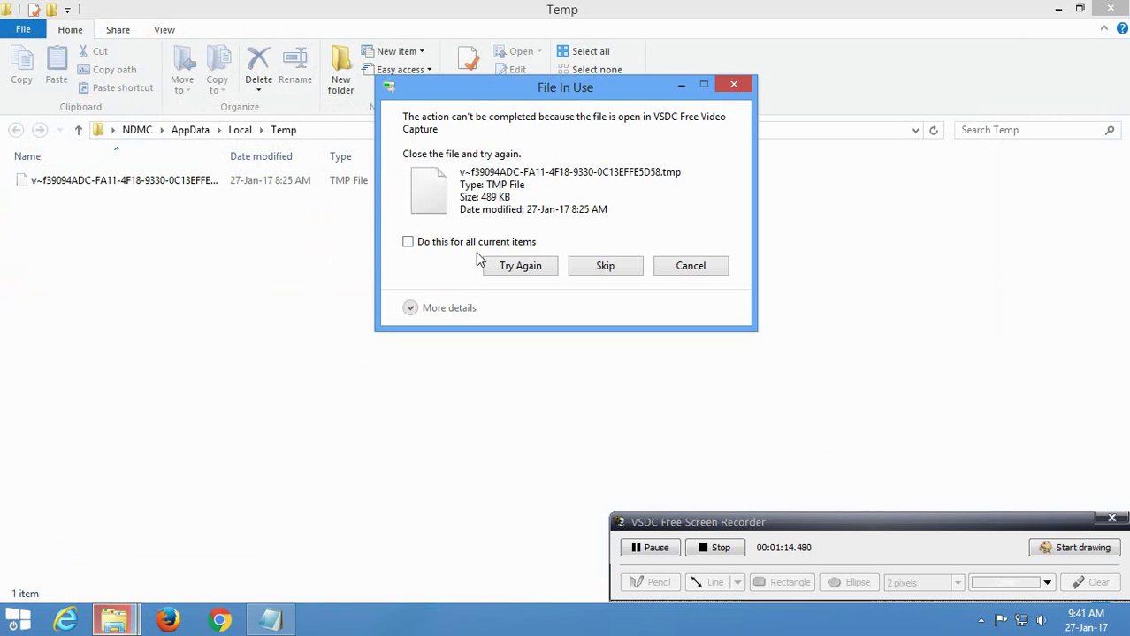
click(603, 262)
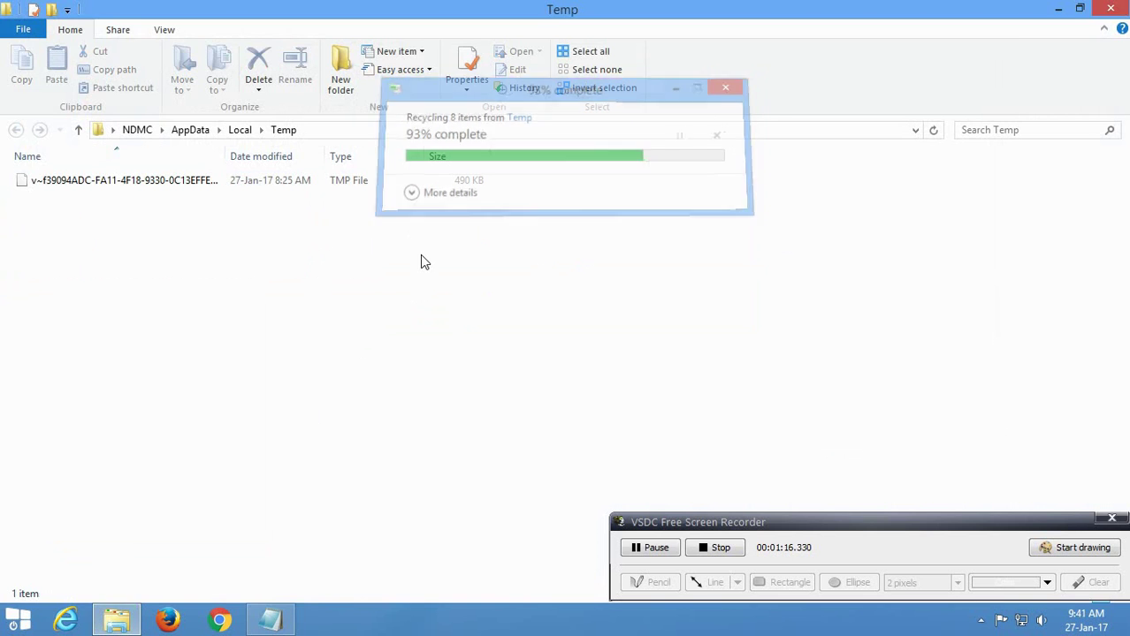
click(1116, 10)
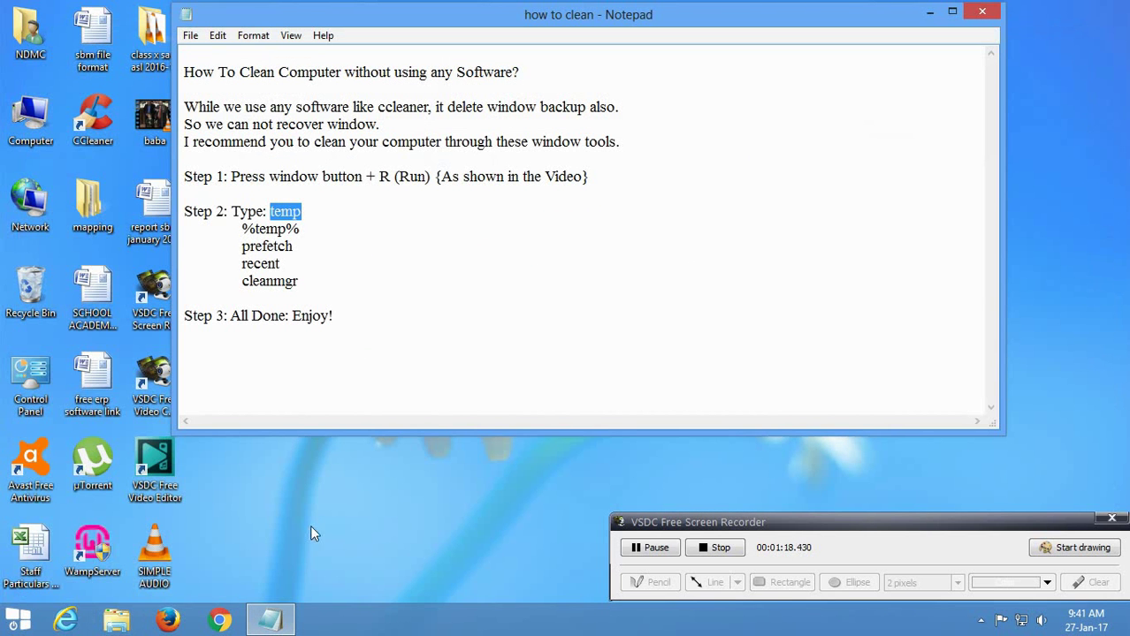
Step: Open the Windows Prefetch folder with the Run command prefetch
key(super+r)
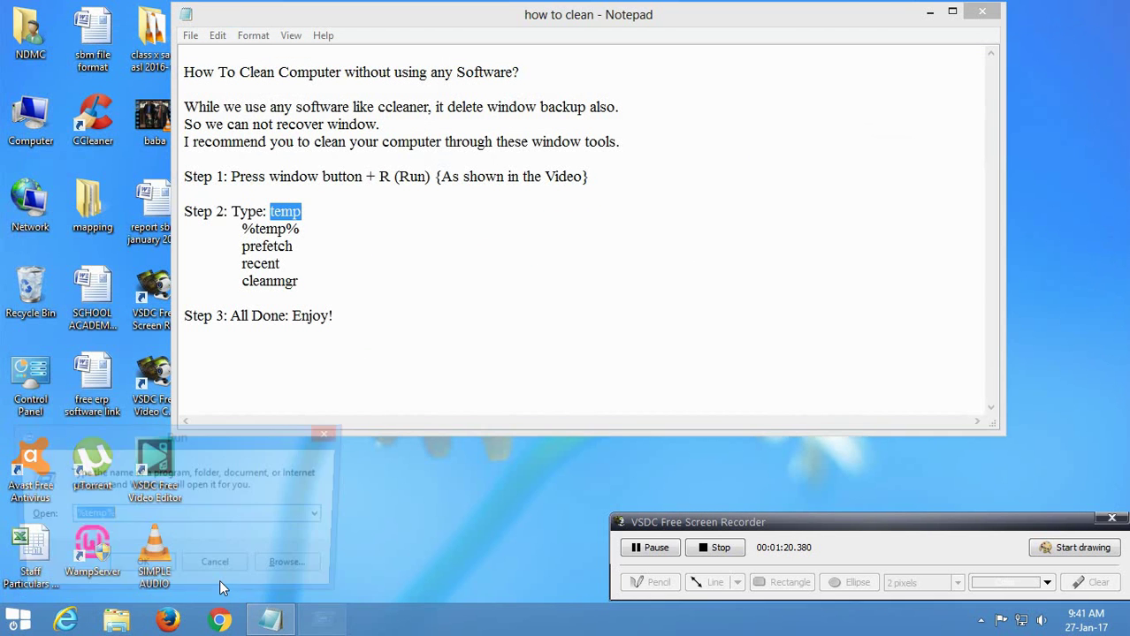
drag(216, 442, 864, 131)
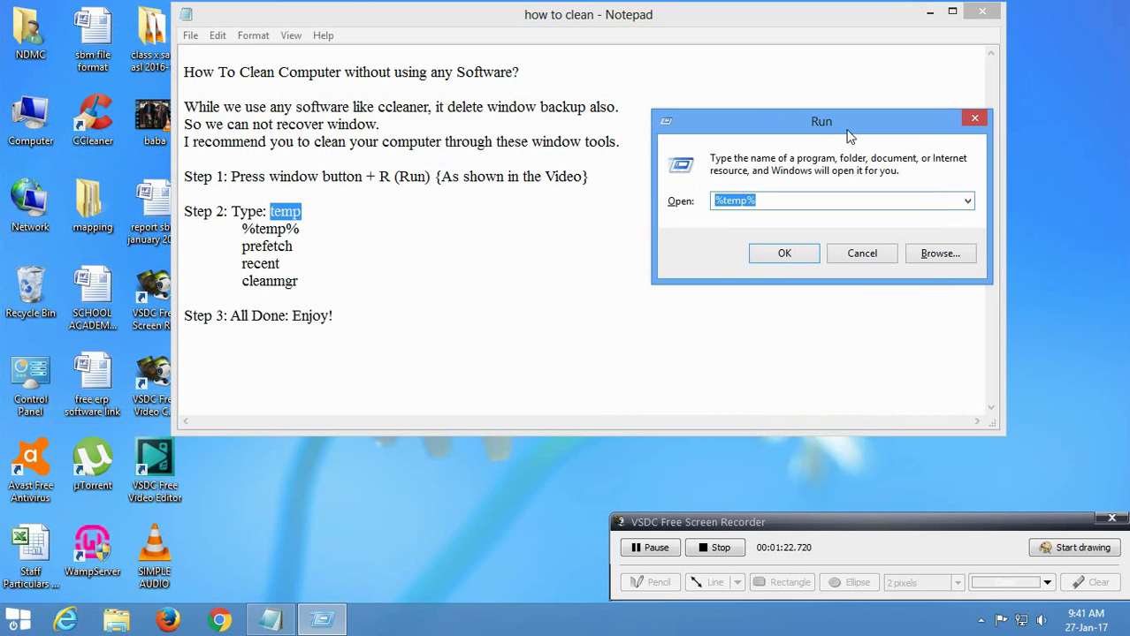
text(pre)
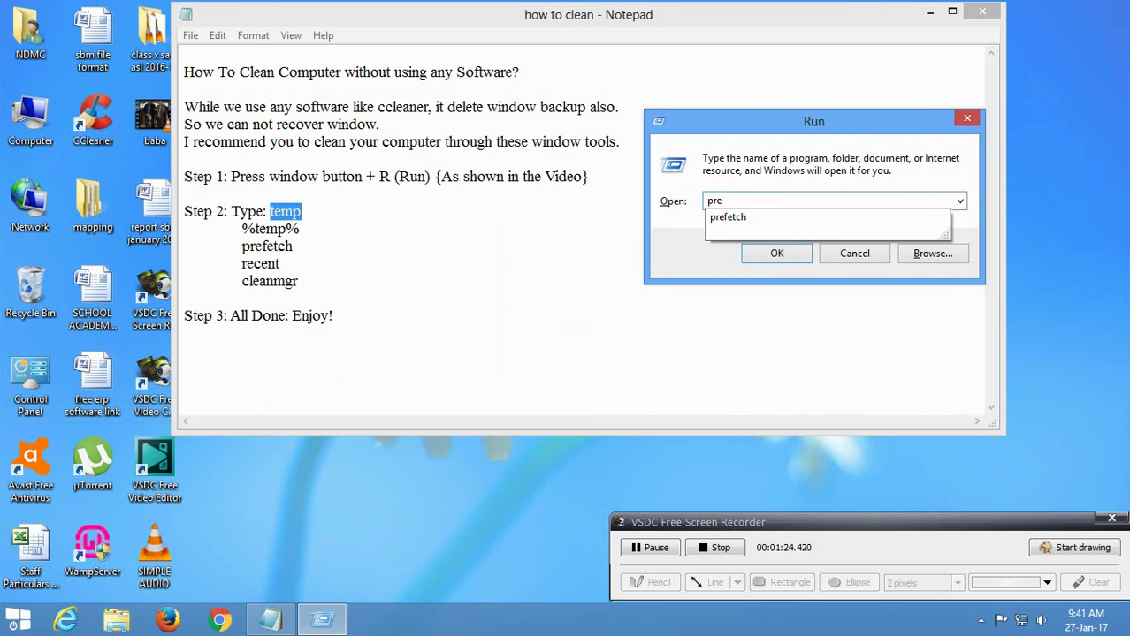
key(Down)
key(Return)
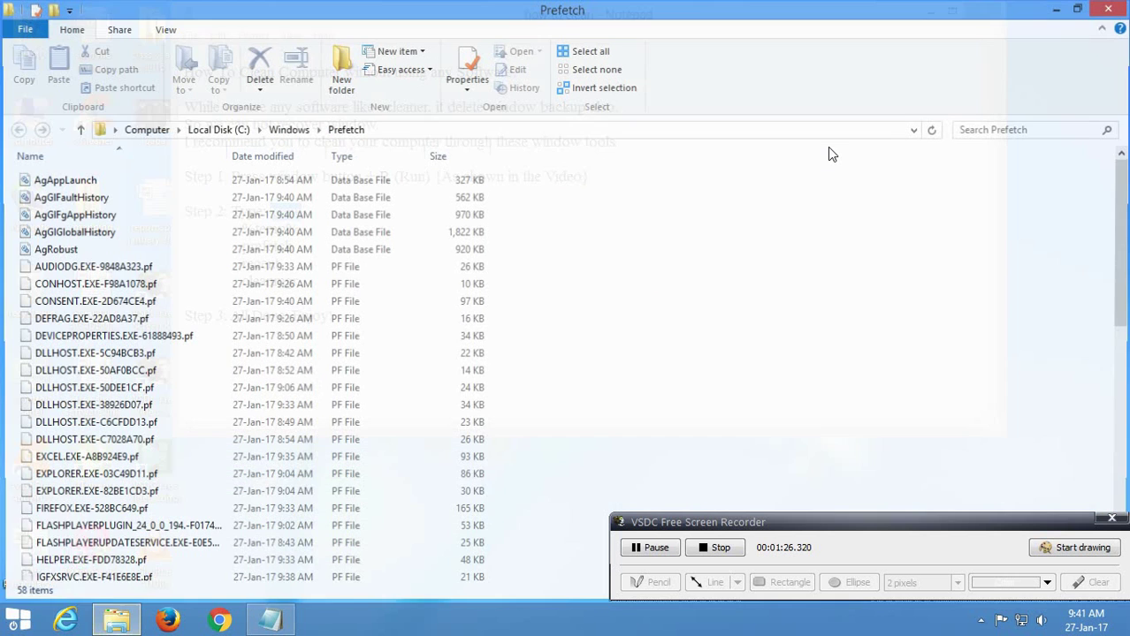
Step: Delete all files in the Prefetch folder and close its window
key(ctrl+a)
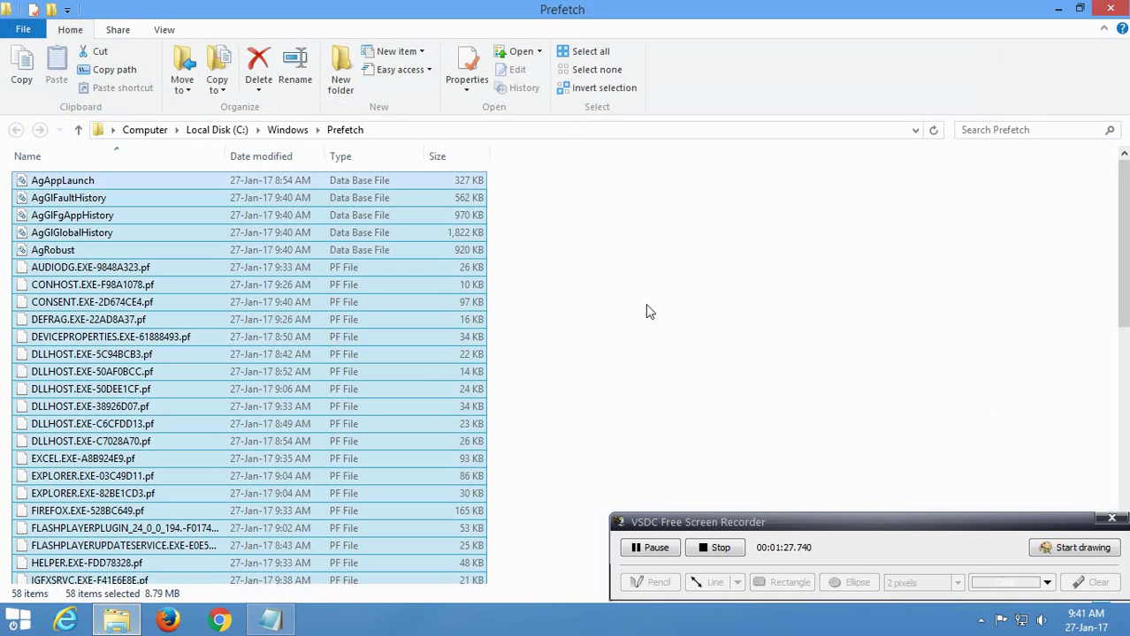
right_click(274, 253)
click(341, 509)
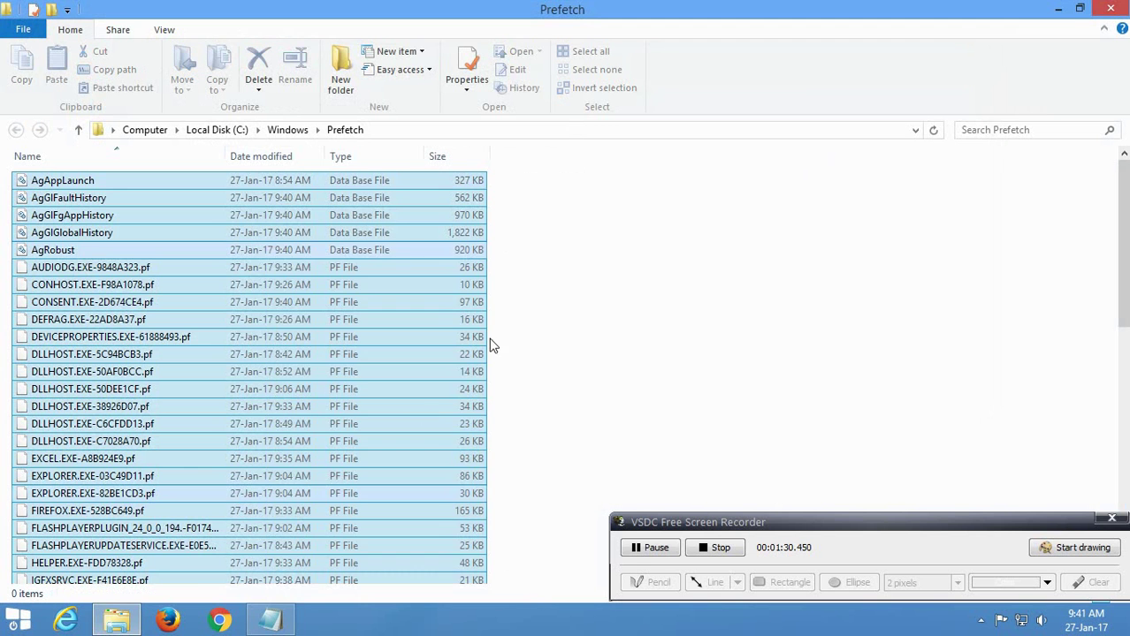
click(1110, 9)
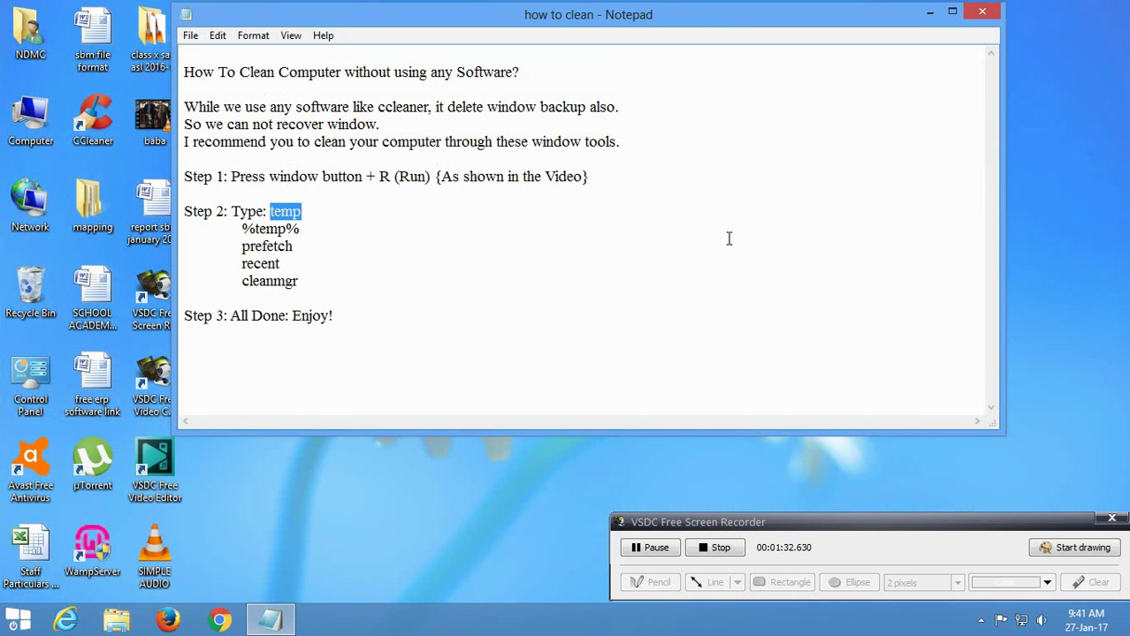
Step: Open the Recent items folder with the Run command recent
key(super+r)
drag(181, 438, 800, 116)
text(re)
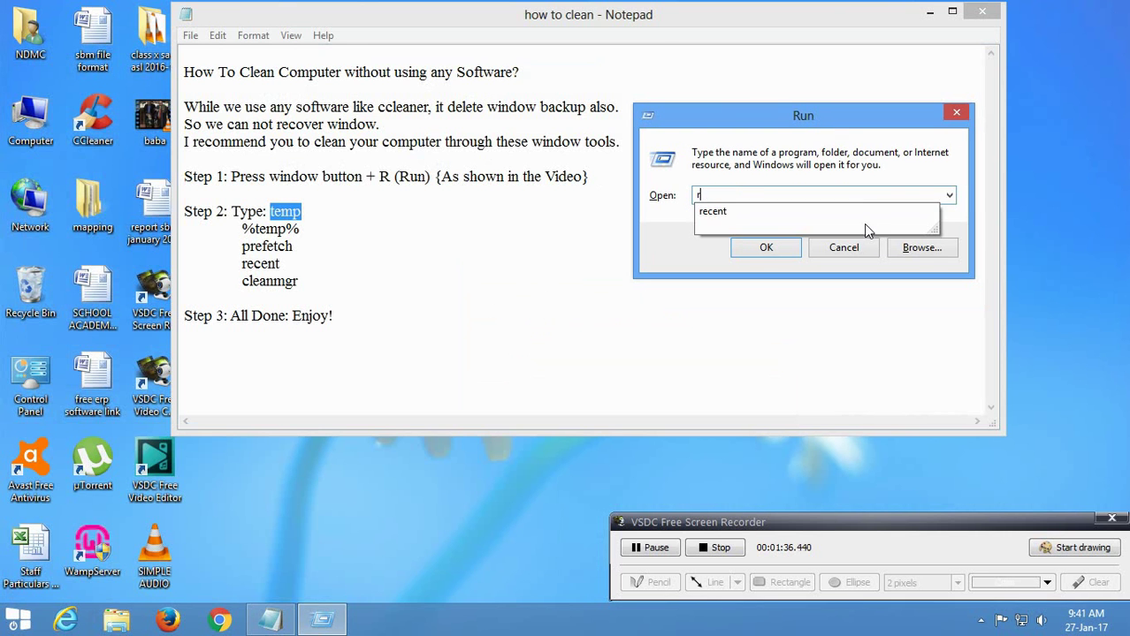
click(743, 217)
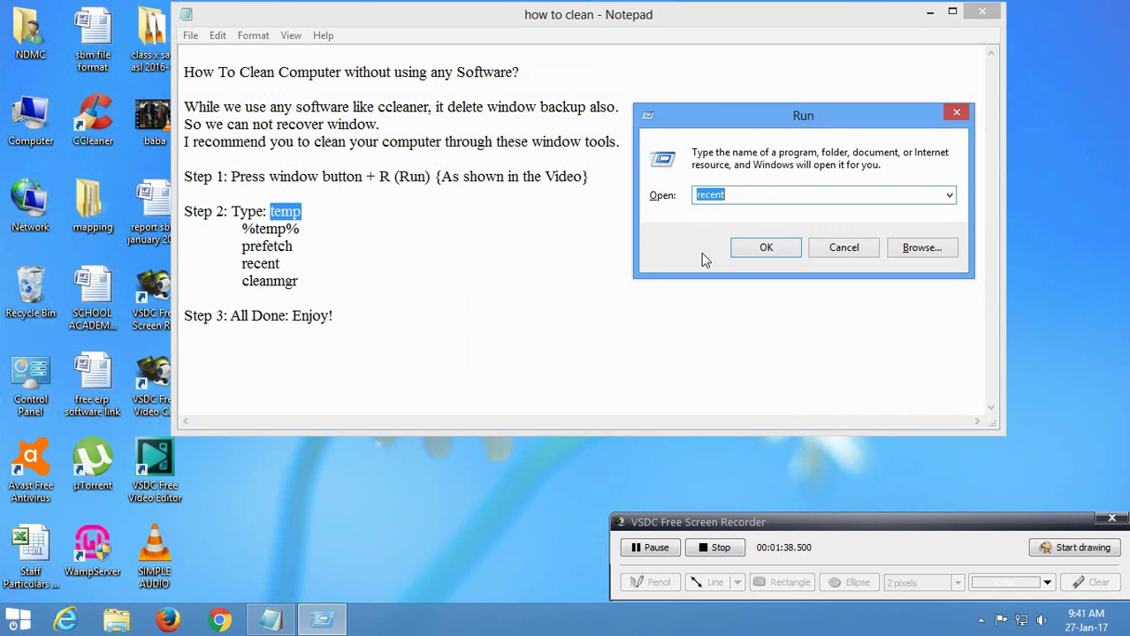
click(745, 254)
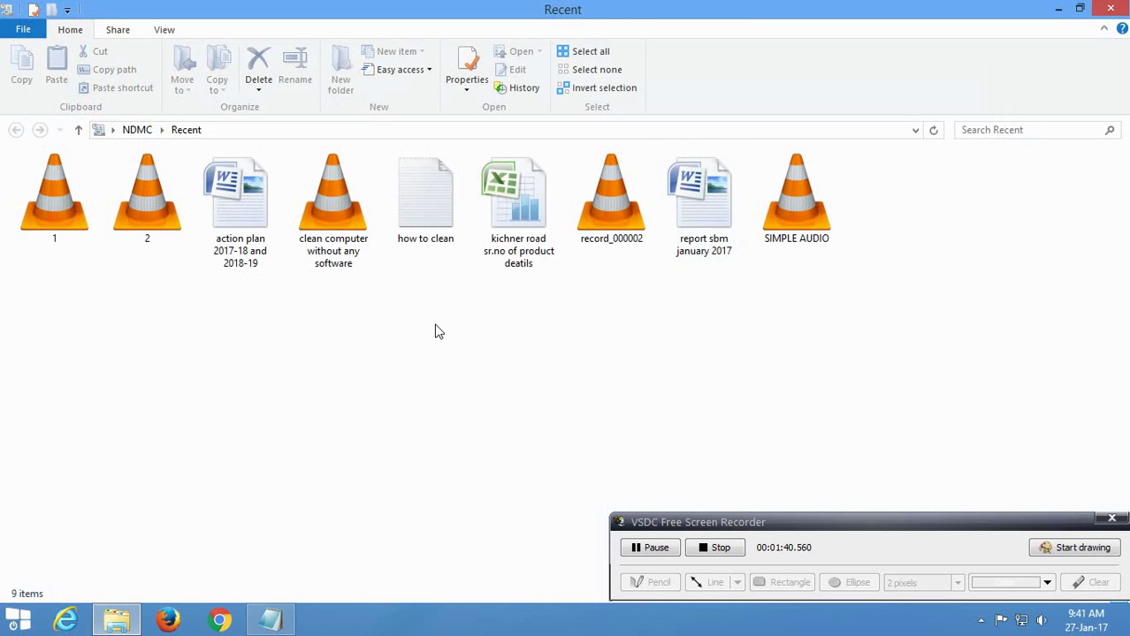
Step: Delete all shortcuts in the Recent folder and close its window
key(ctrl+a)
right_click(411, 202)
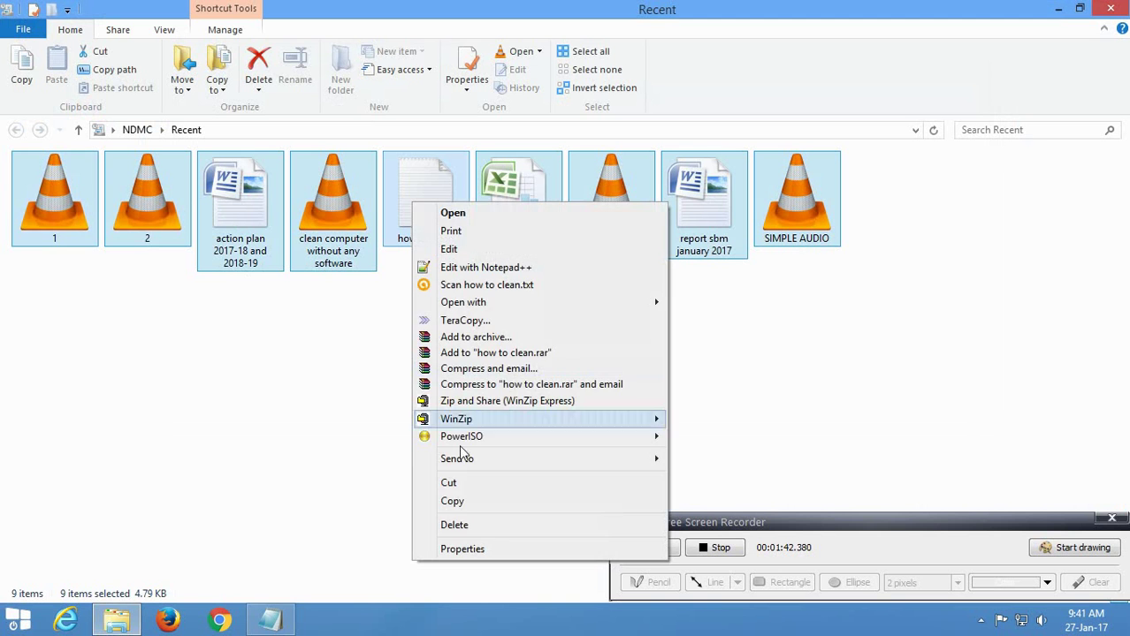
click(476, 492)
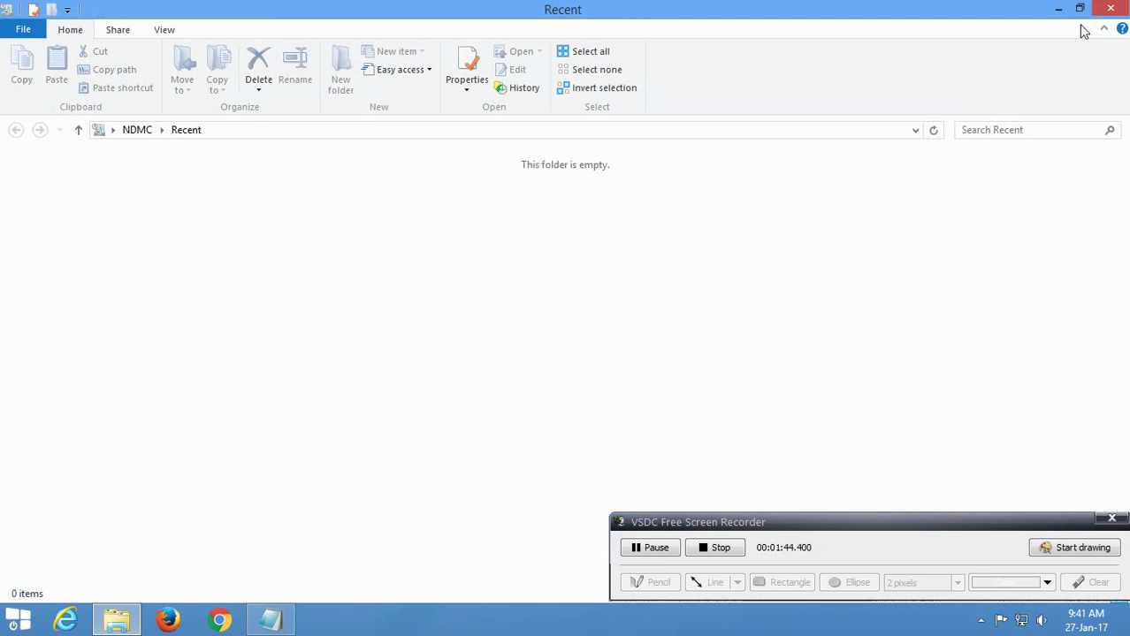
click(1110, 8)
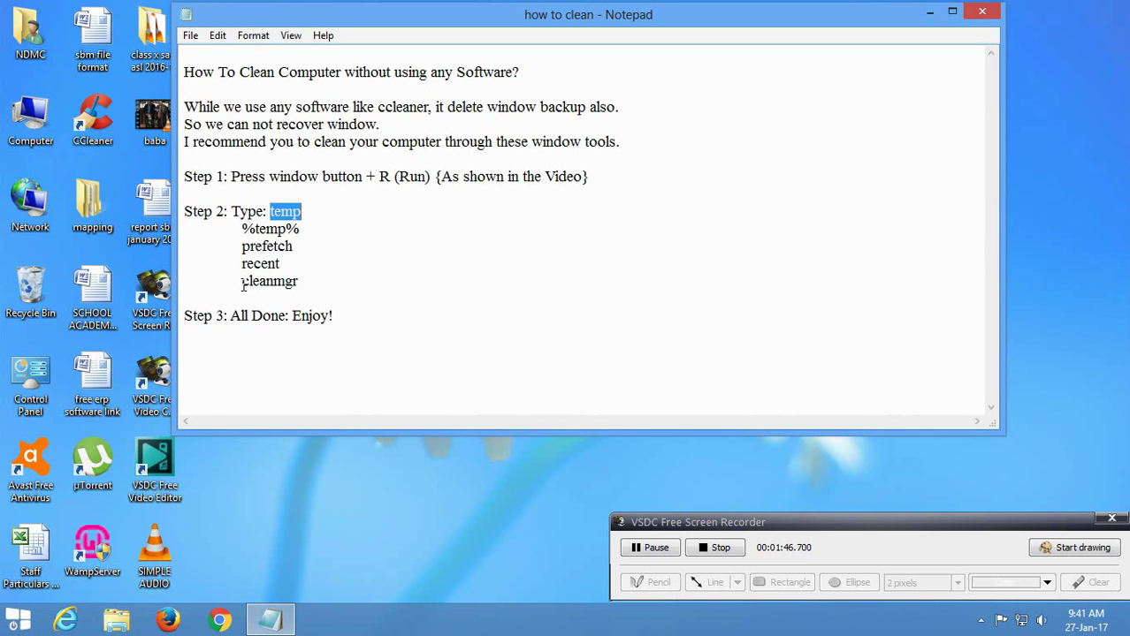
Step: Launch Disk Cleanup with the Run command cleanmgr
drag(243, 281, 330, 278)
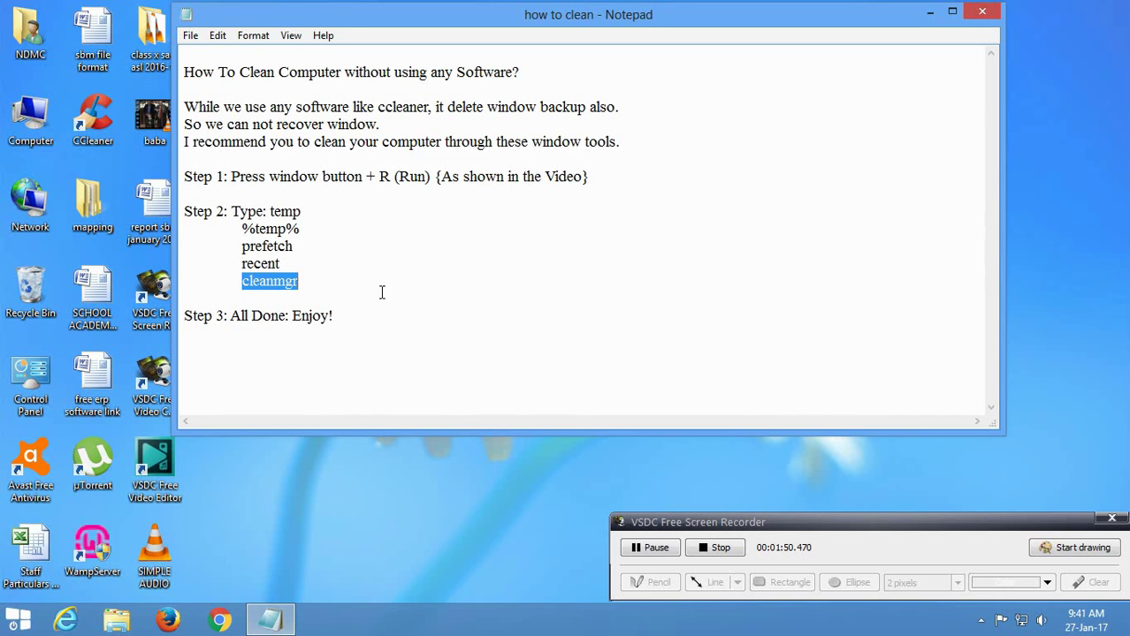
key(super+r)
drag(361, 420, 909, 122)
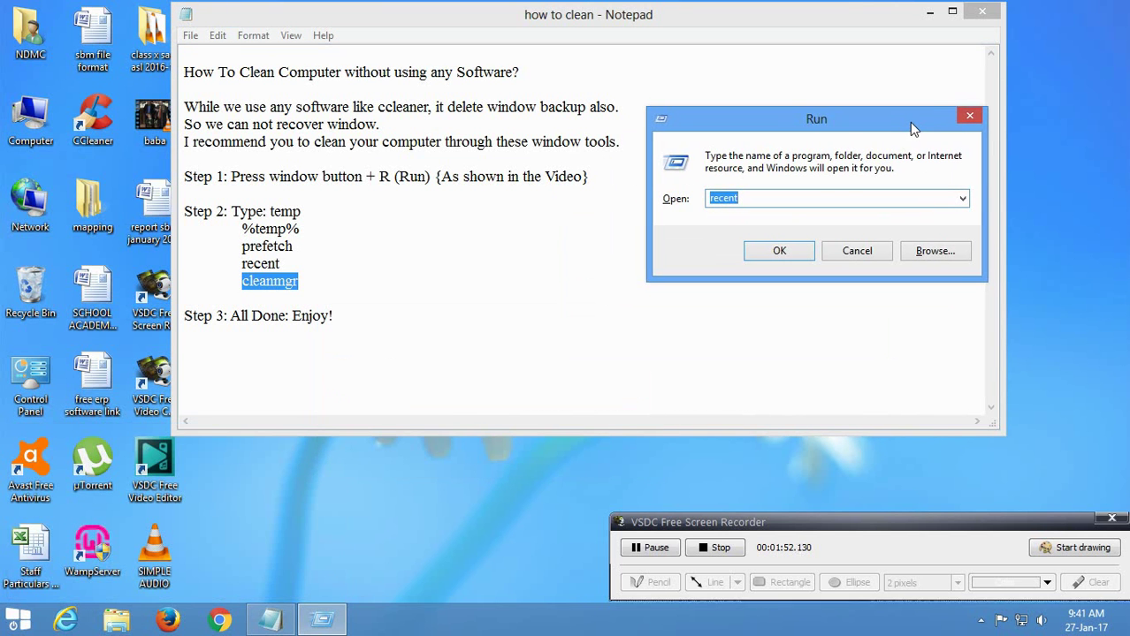
text(c)
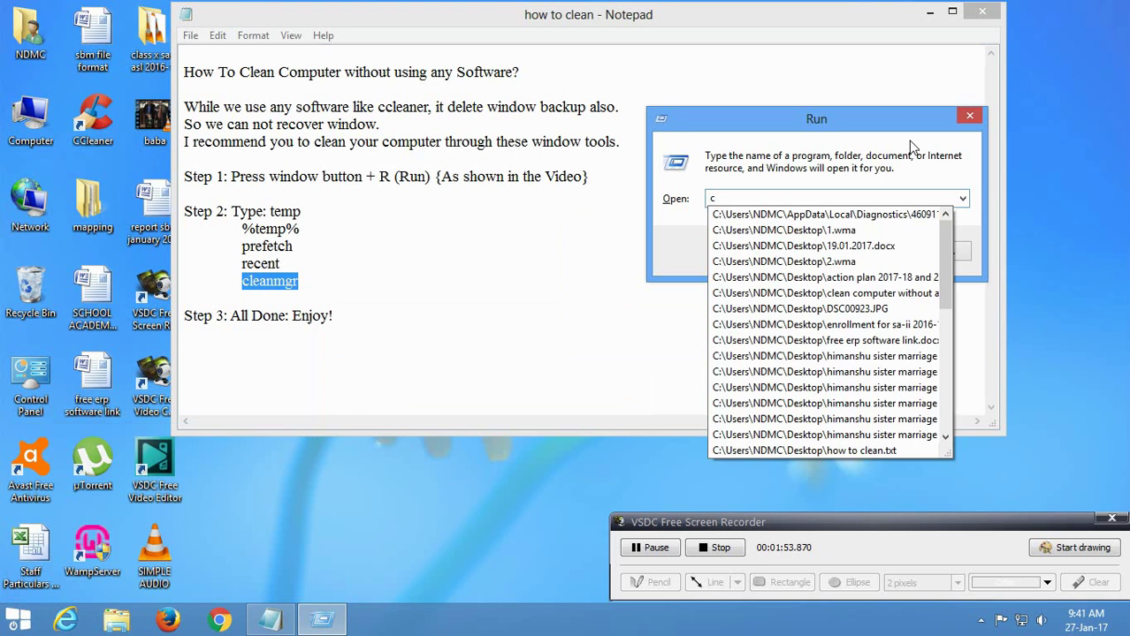
text(leanm)
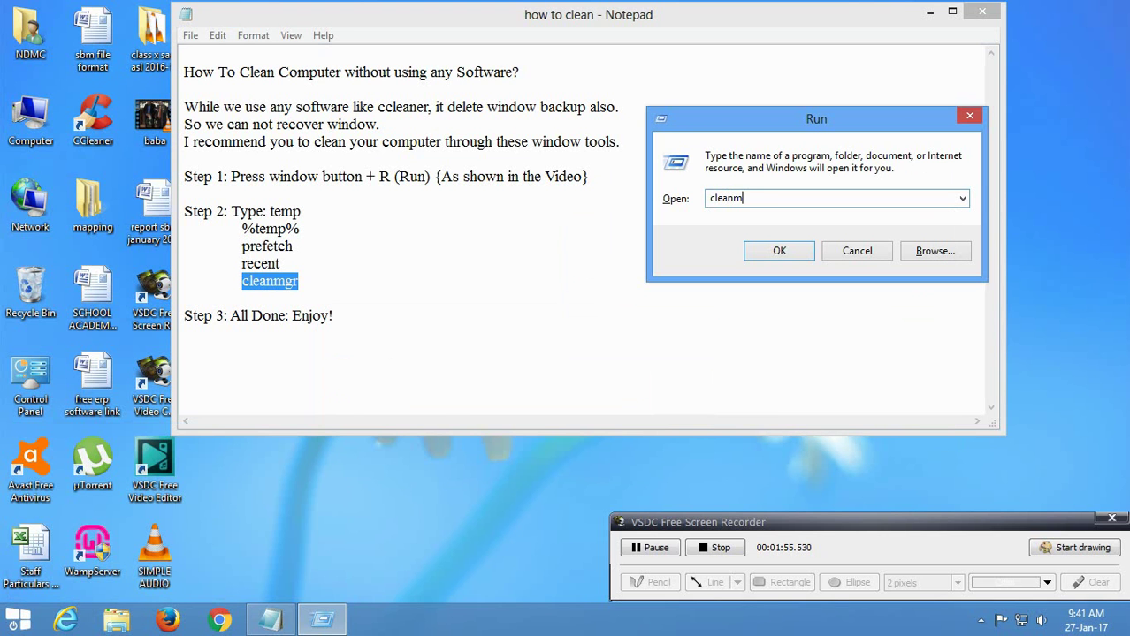
text(gr)
click(781, 249)
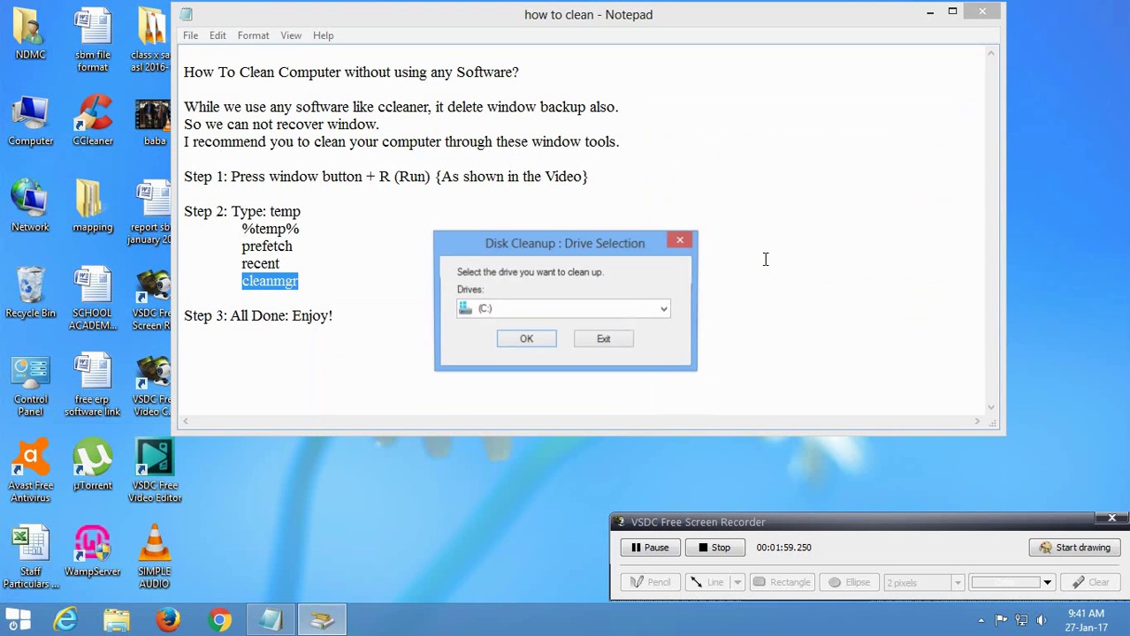
Step: Choose drive C: as the drive to clean up and start its scan
click(548, 314)
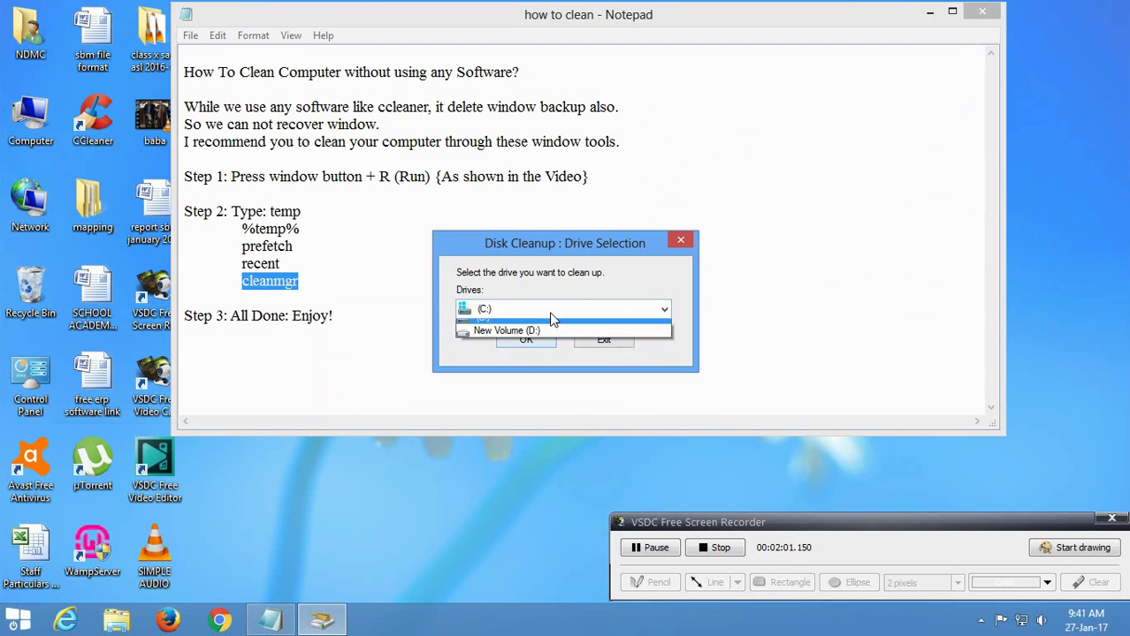
click(548, 325)
click(530, 339)
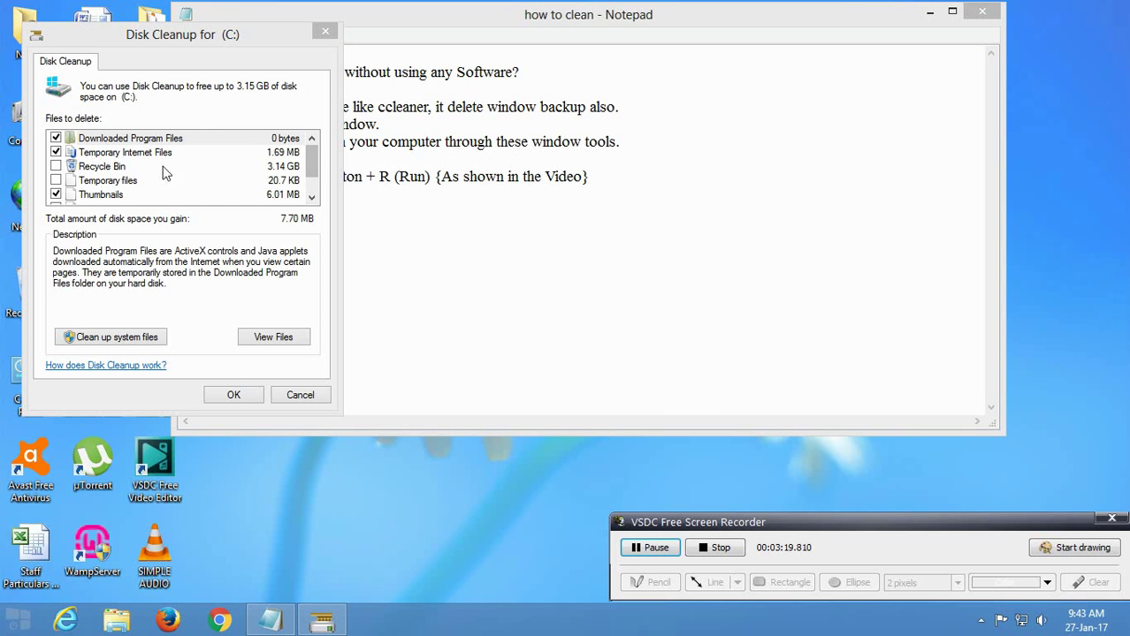
Step: Include Recycle Bin and Temporary files in the C: cleanup and delete the selected files, granting administrator permission for all current items
click(57, 166)
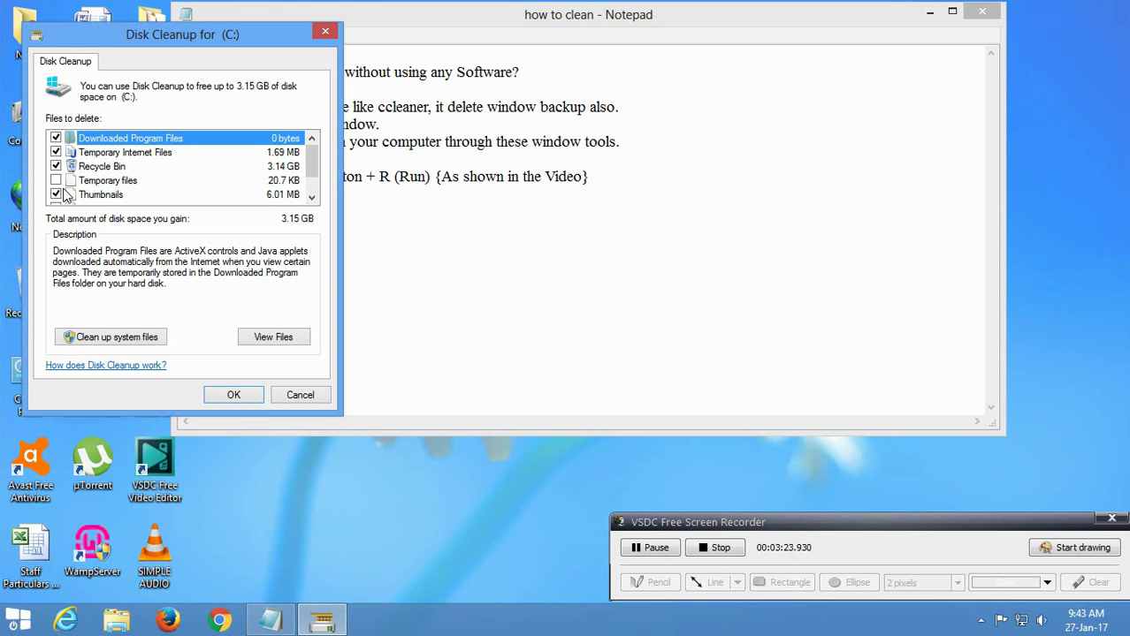
click(57, 182)
click(312, 198)
click(312, 198)
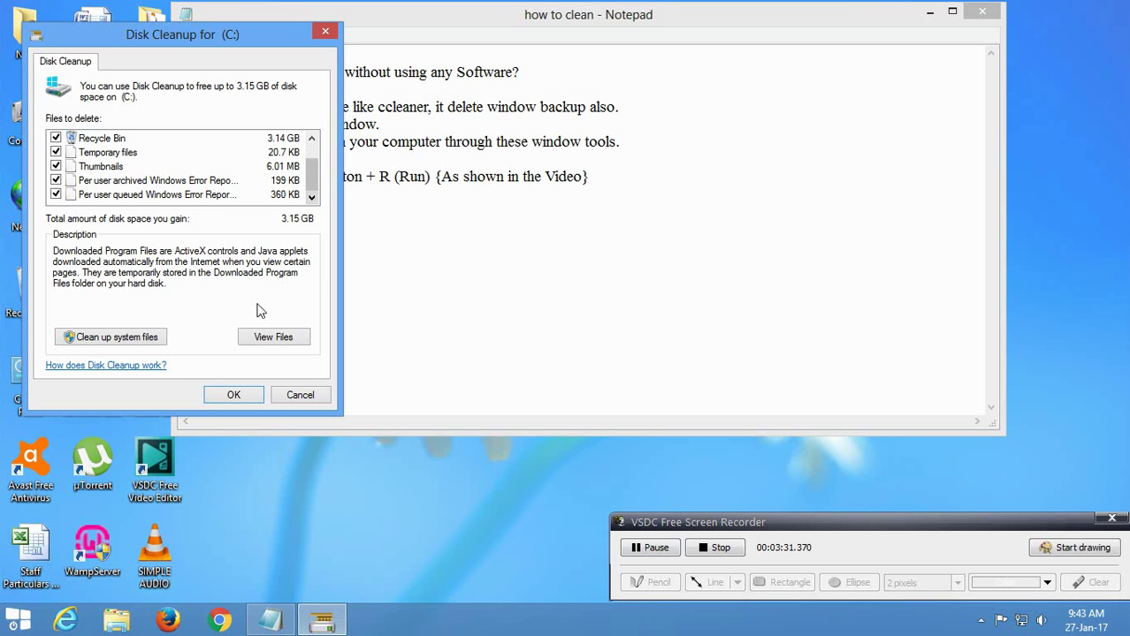
click(227, 392)
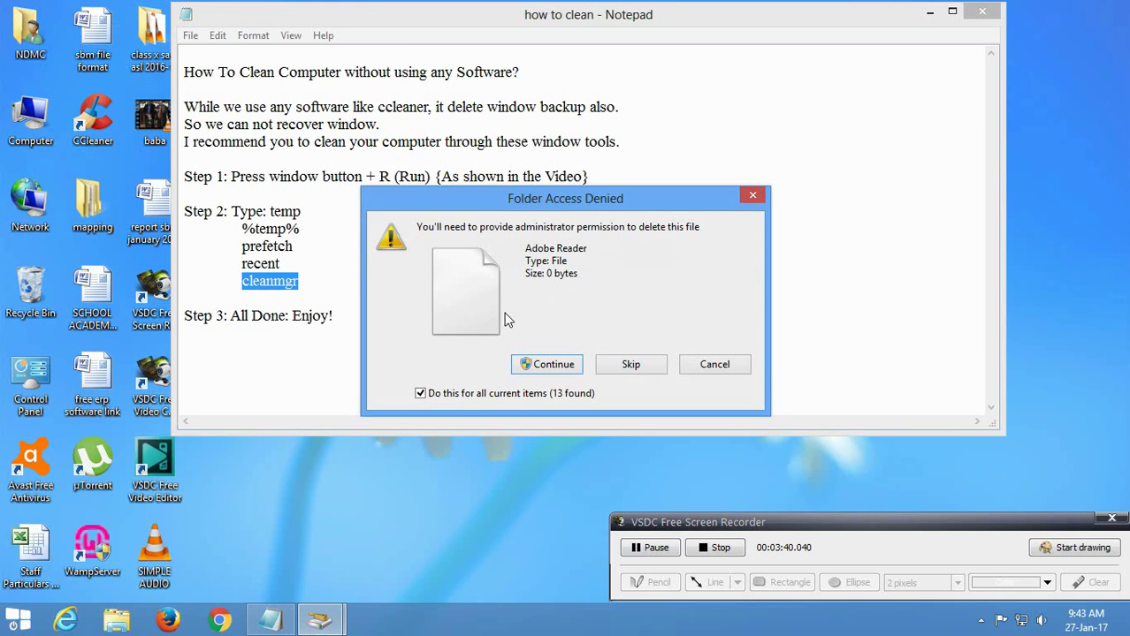
click(545, 365)
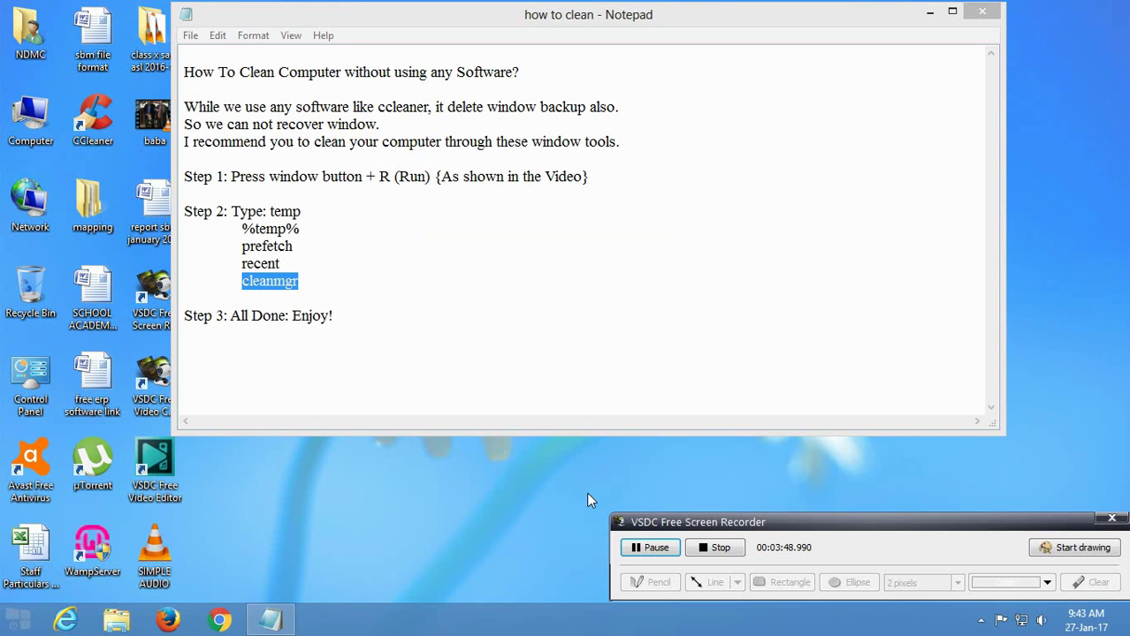
drag(186, 316, 359, 323)
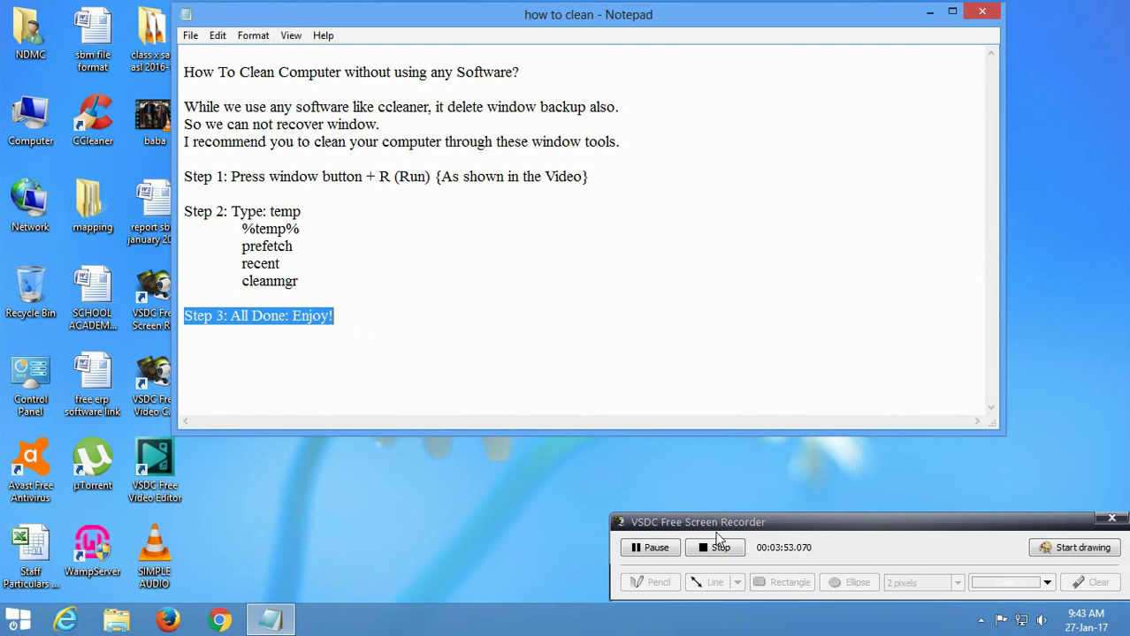